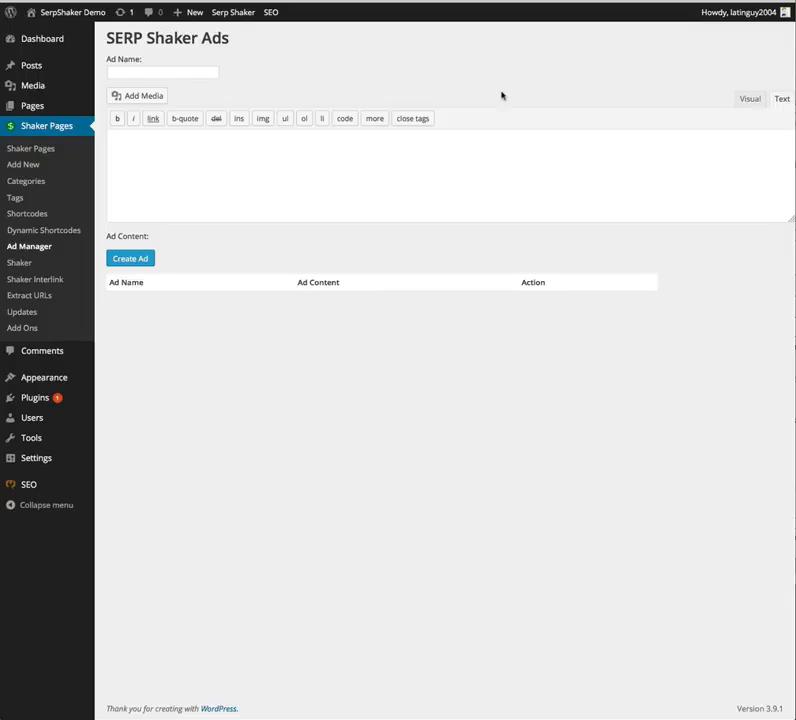
# Step: Name the new ad bodyimage and switch the content editor to Visual mode
pyautogui.click(200, 70)
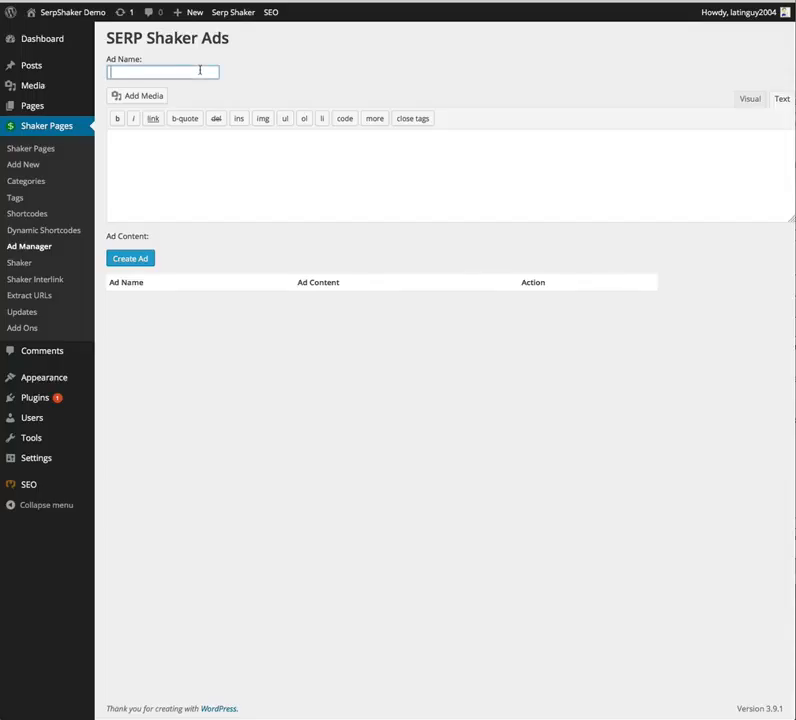
pyautogui.write('bodyimage')
pyautogui.click(255, 190)
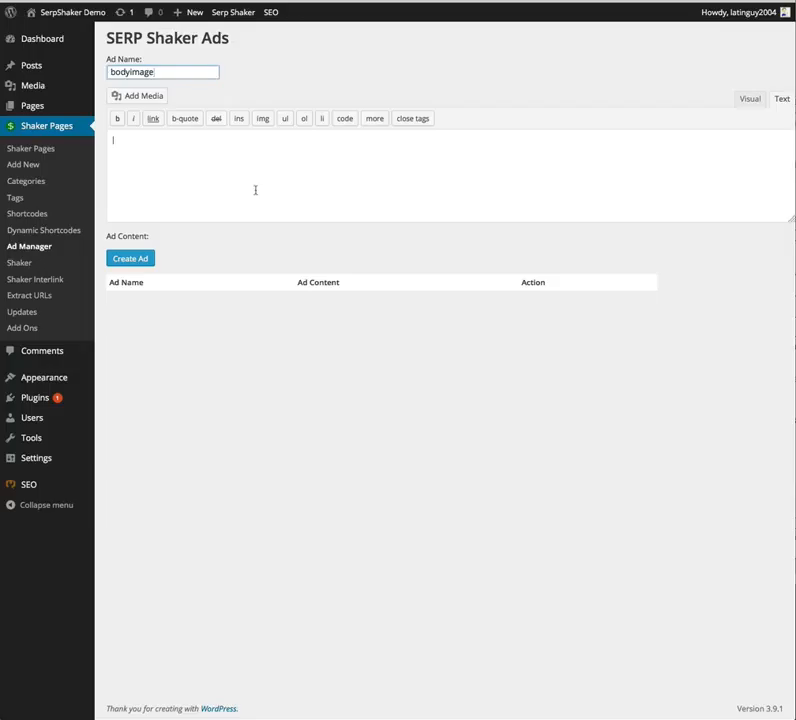
pyautogui.click(748, 99)
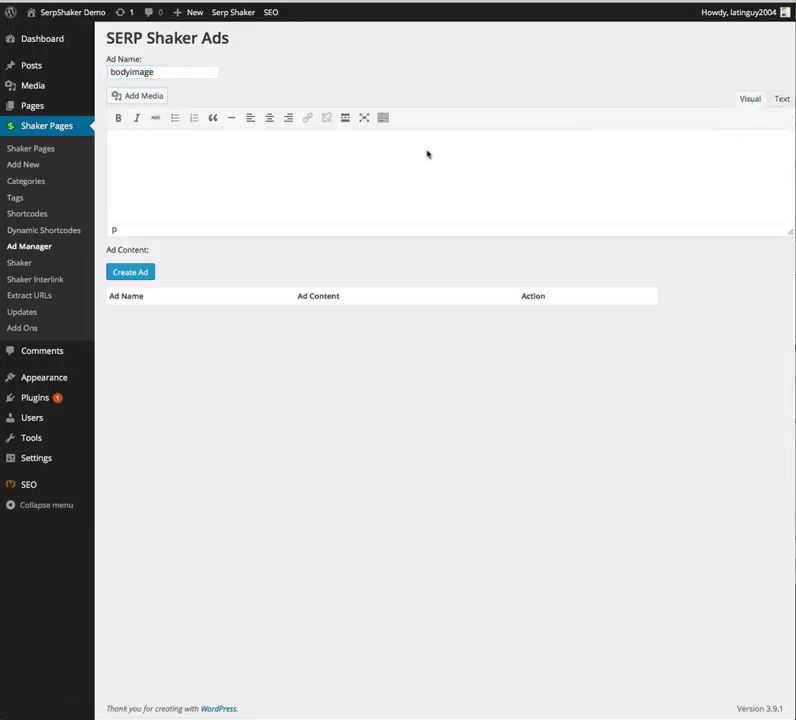
# Step: Open Add Media and upload the hcgultradiet image file
pyautogui.click(141, 98)
pyautogui.click(467, 334)
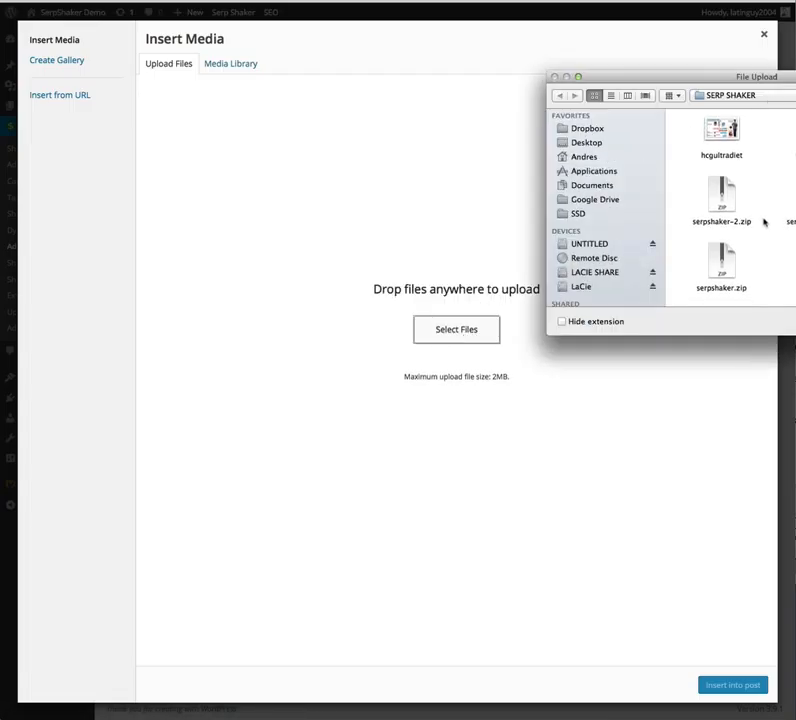
pyautogui.click(728, 139)
pyautogui.doubleClick(728, 139)
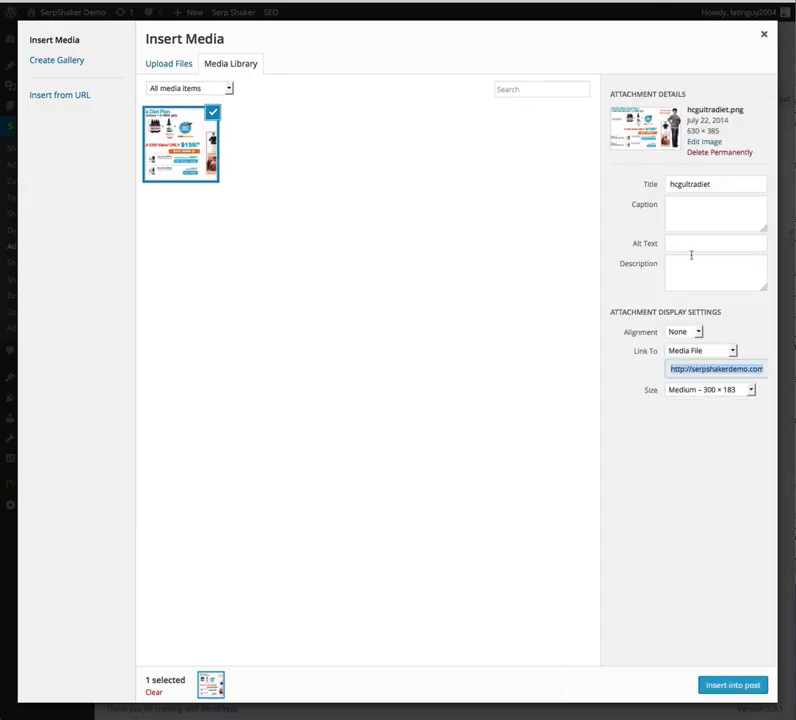
pyautogui.click(687, 351)
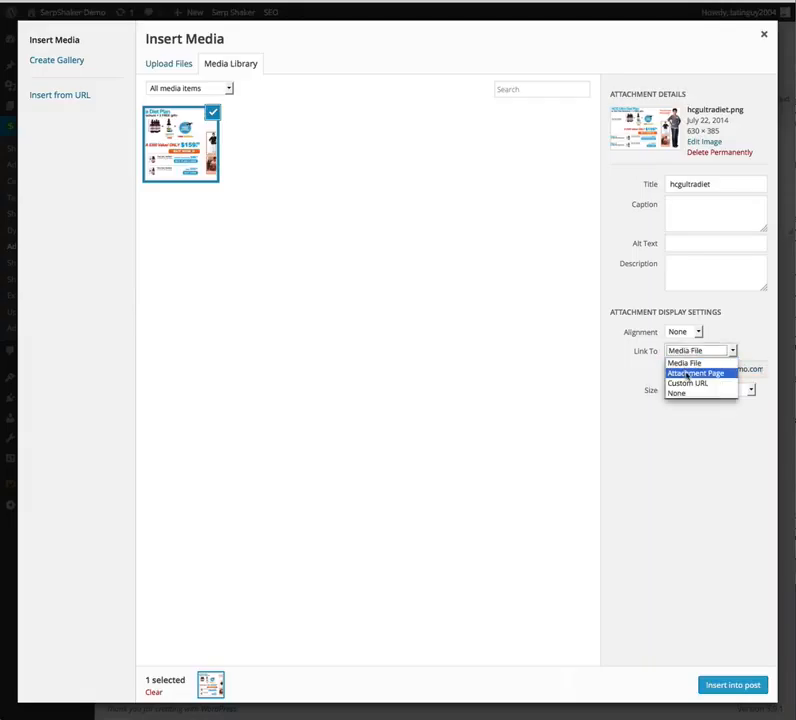
pyautogui.click(687, 383)
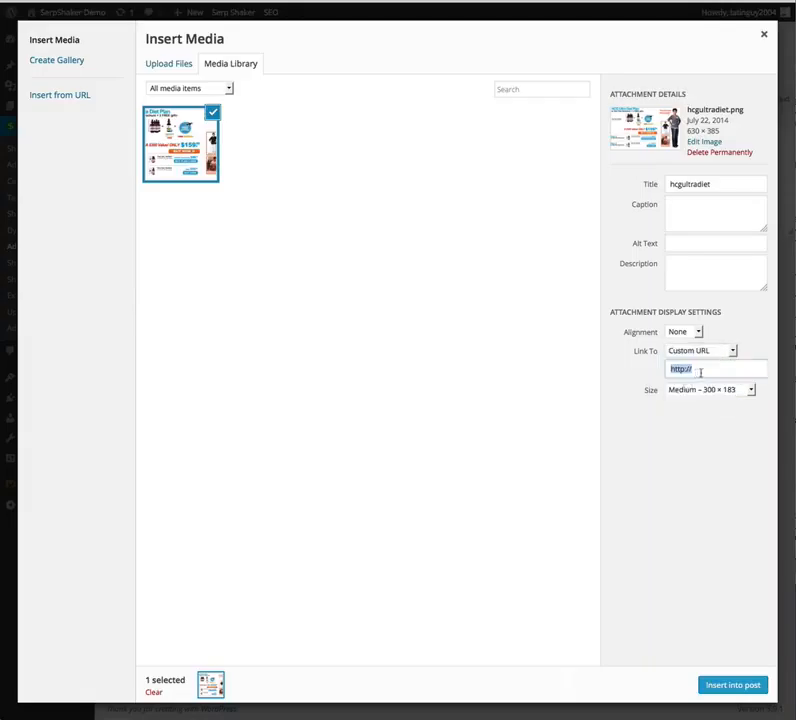
pyautogui.click(705, 370)
pyautogui.write('trackingurl.com')
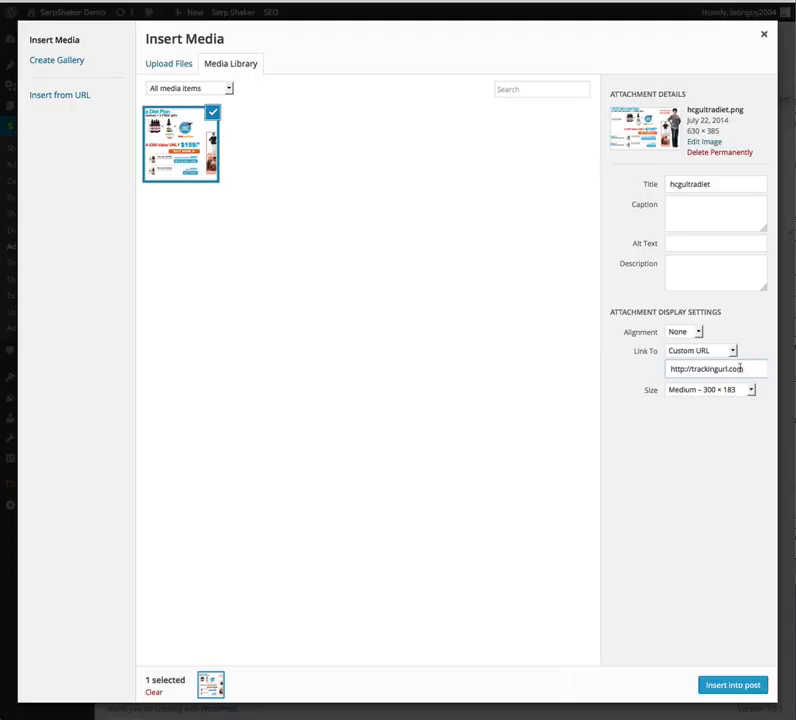
pyautogui.click(733, 687)
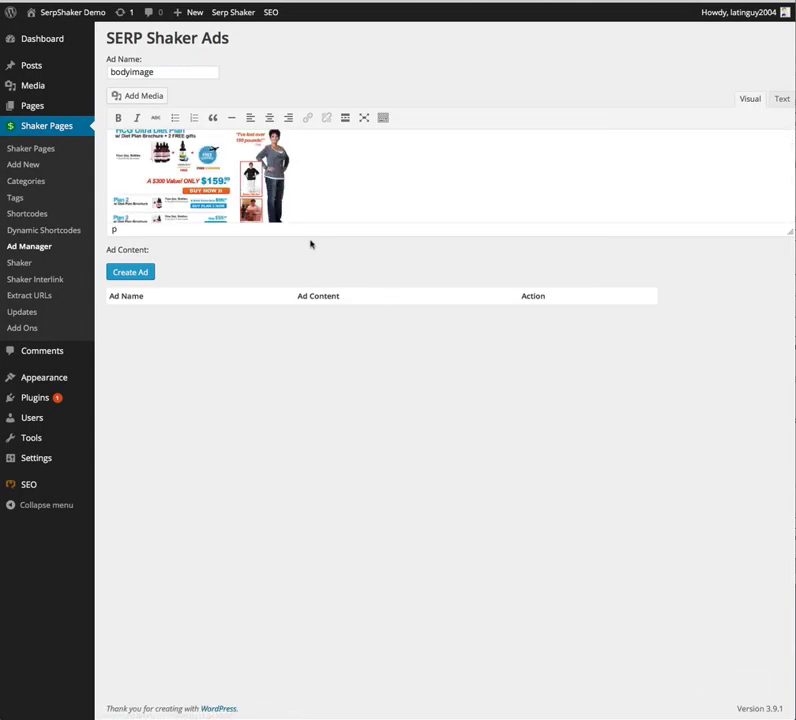
# Step: Edit the inserted image's details and set its alignment to Left
pyautogui.click(210, 190)
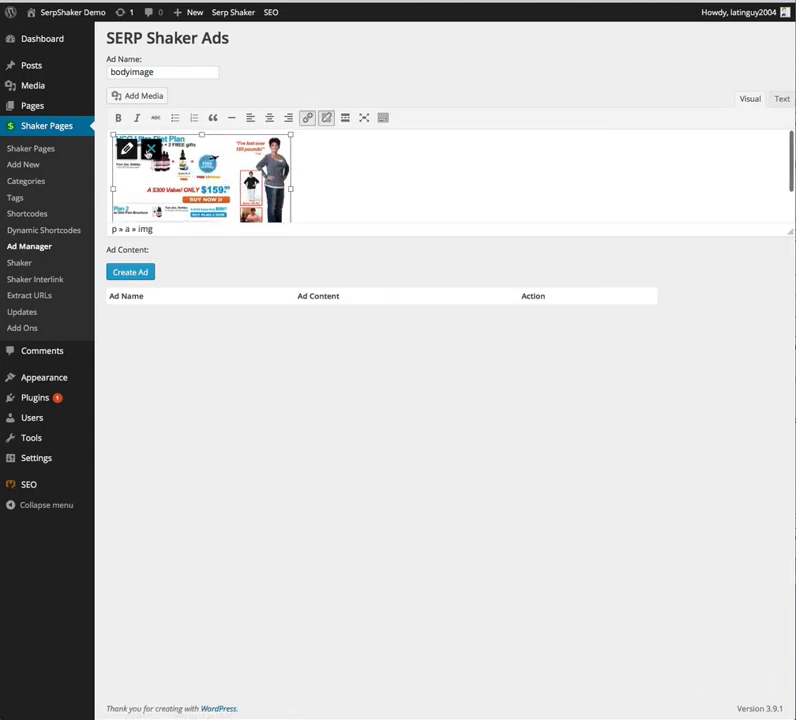
pyautogui.click(127, 149)
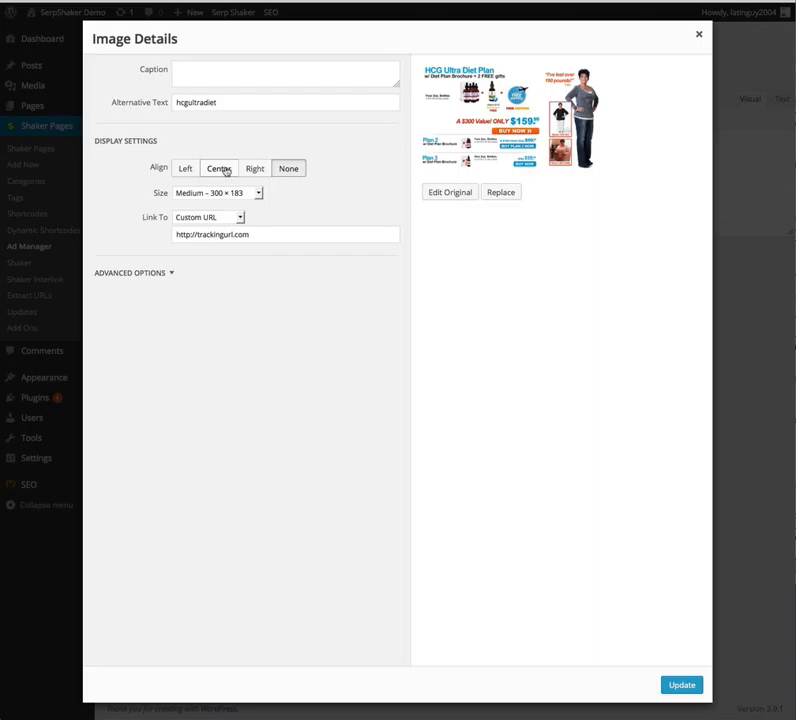
pyautogui.click(185, 170)
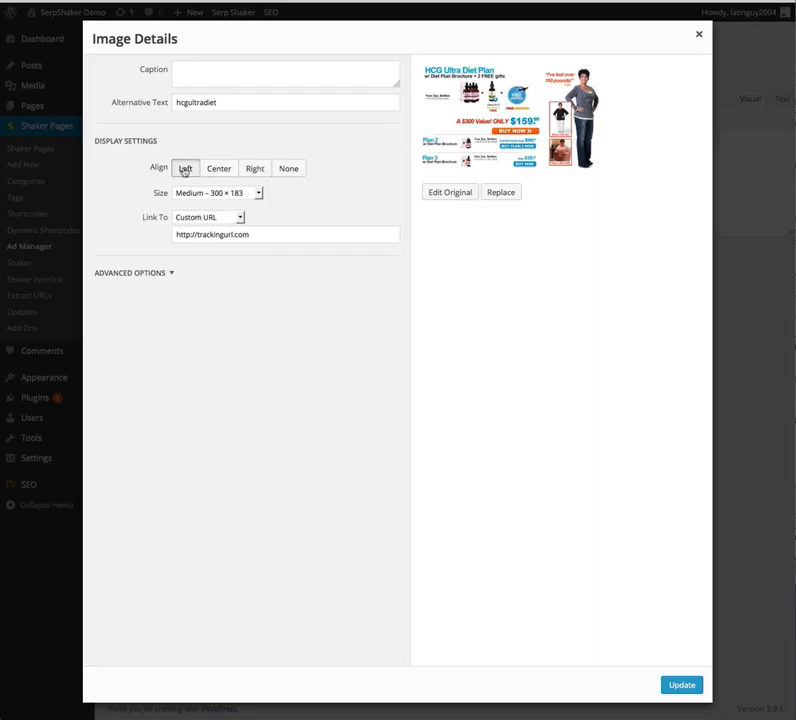
pyautogui.click(673, 685)
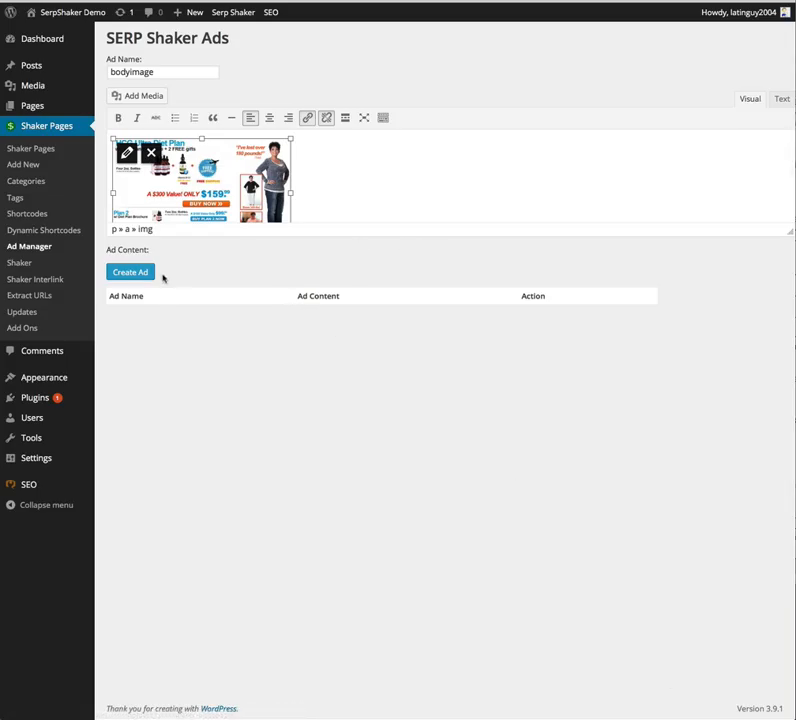
# Step: Create the bodyimage ad and select its shortcode in the ads list
pyautogui.click(128, 273)
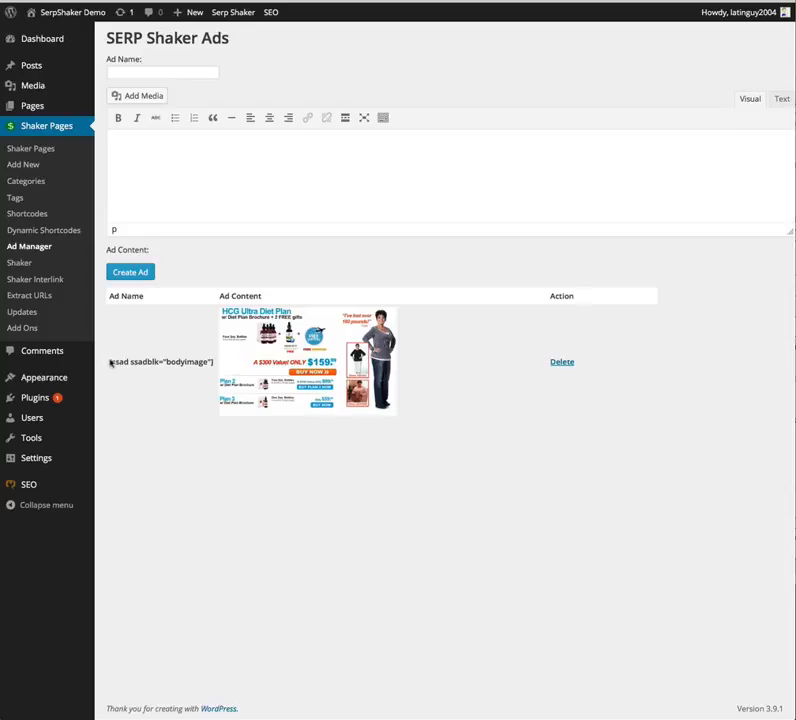
pyautogui.moveTo(111, 363); pyautogui.dragTo(213, 369)
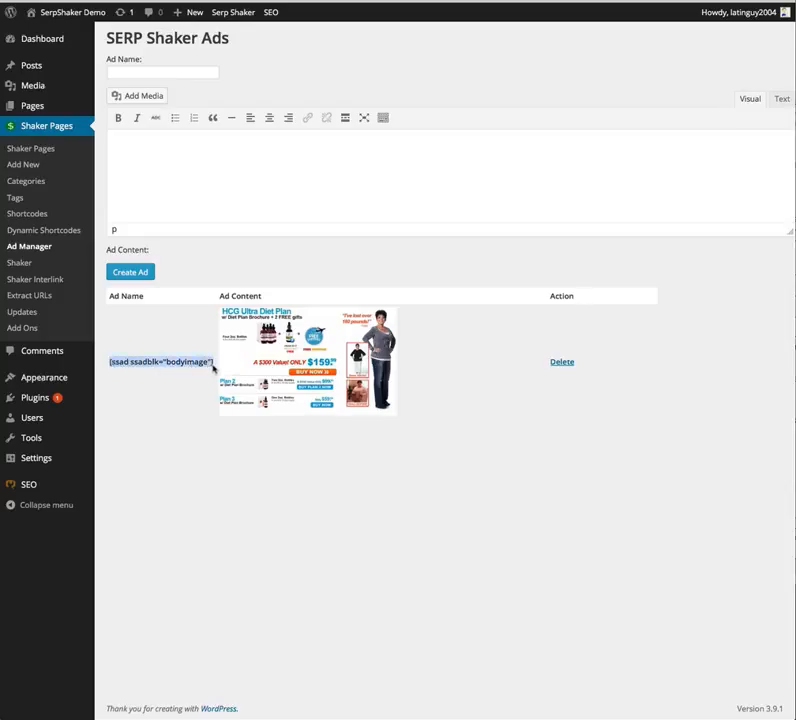
pyautogui.click(194, 366)
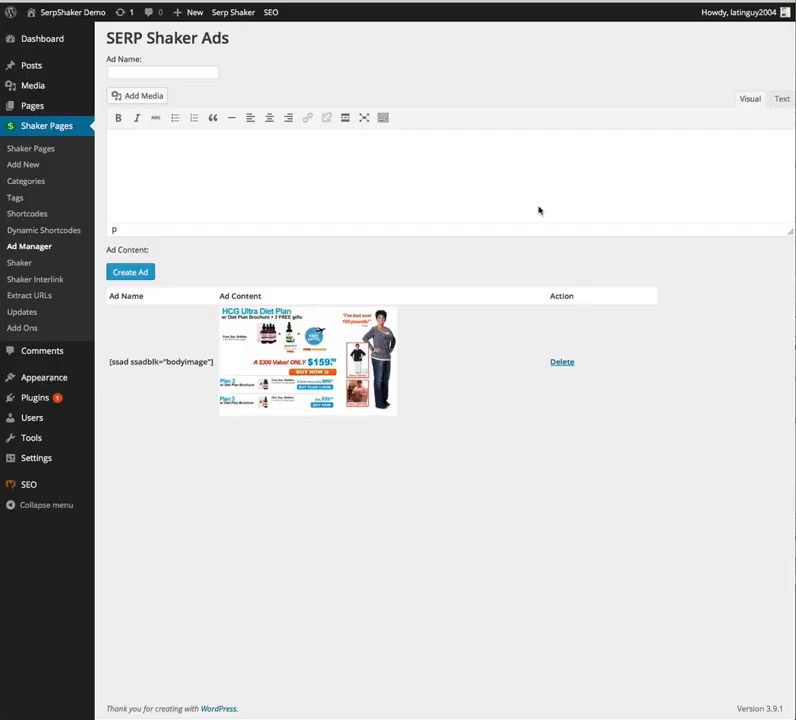
# Step: Switch the editor to Text mode and paste the affiliate banner HTML into the ad content
pyautogui.click(782, 100)
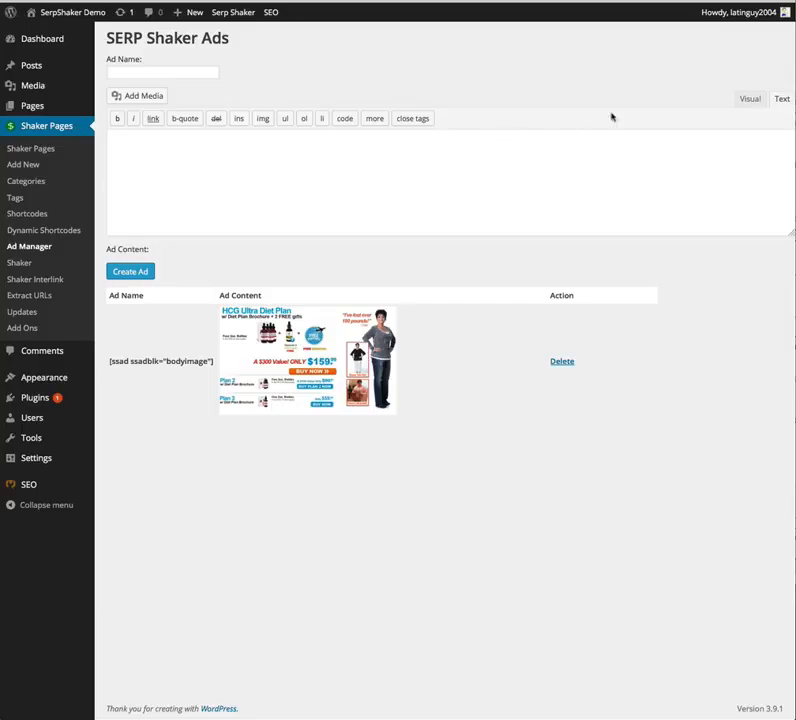
pyautogui.click(752, 99)
pyautogui.click(781, 99)
pyautogui.click(645, 172)
pyautogui.write('<a href="http://www.mb57.com/lnk.asp?o=6869&c=76352&a=74831"> <IMG SRC="http://www.mb57.com/getimage.asp?a=74831&m=3062&o=6869&i=76352.dat" width=300 height=250 border=0> </a>')
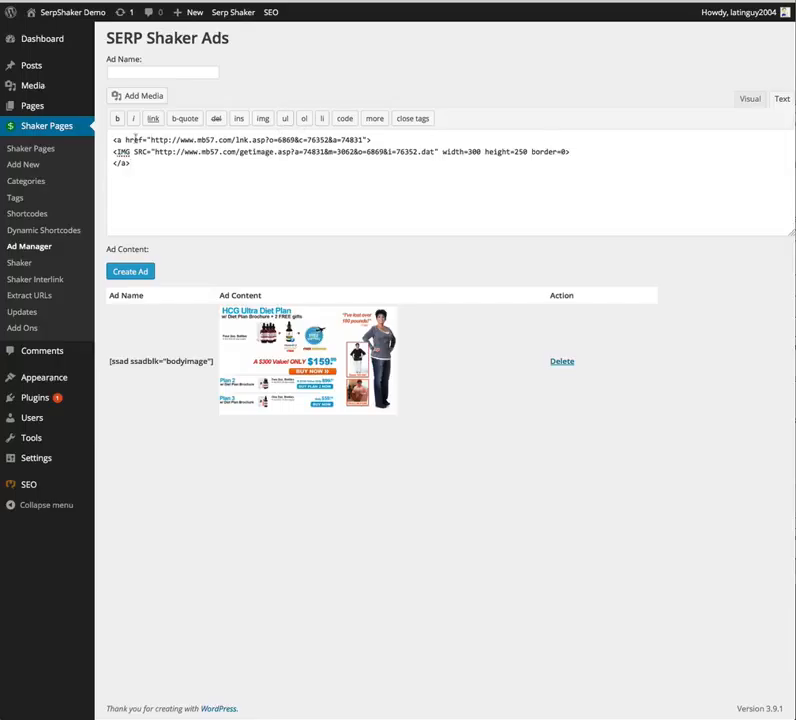
# Step: Wrap the banner code in a div with style "float: left; padding: 10px;" closed by </div>
pyautogui.moveTo(112, 140); pyautogui.dragTo(272, 152)
pyautogui.click(266, 151)
pyautogui.click(334, 160)
pyautogui.write('<div style="float: left; padding: 10px;">')
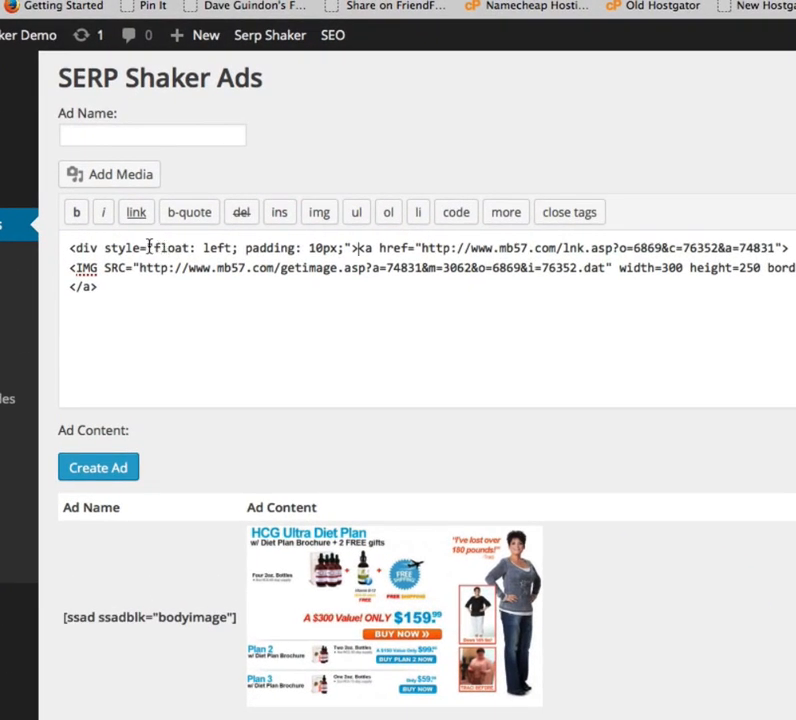
pyautogui.doubleClick(216, 247)
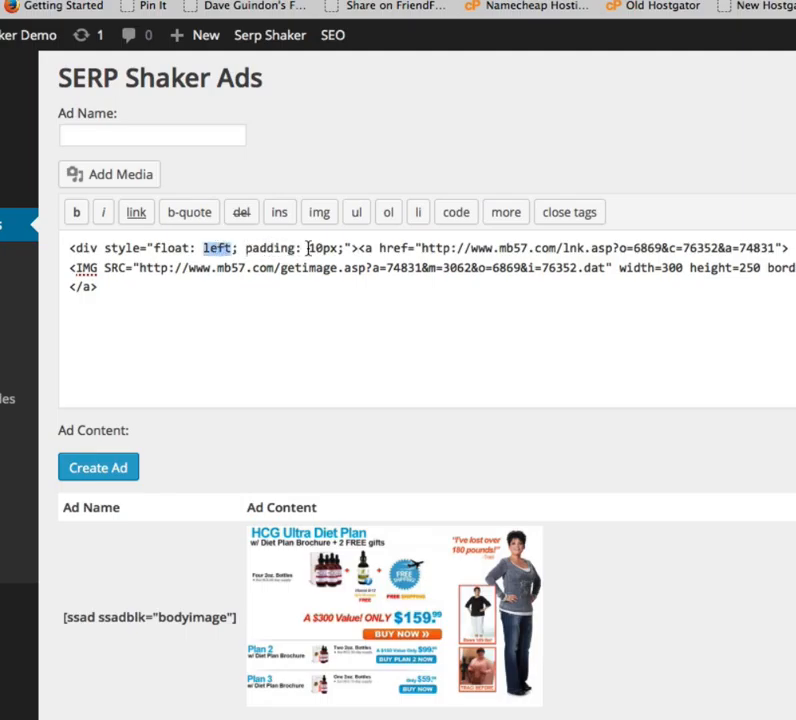
pyautogui.click(249, 351)
pyautogui.write('</di')
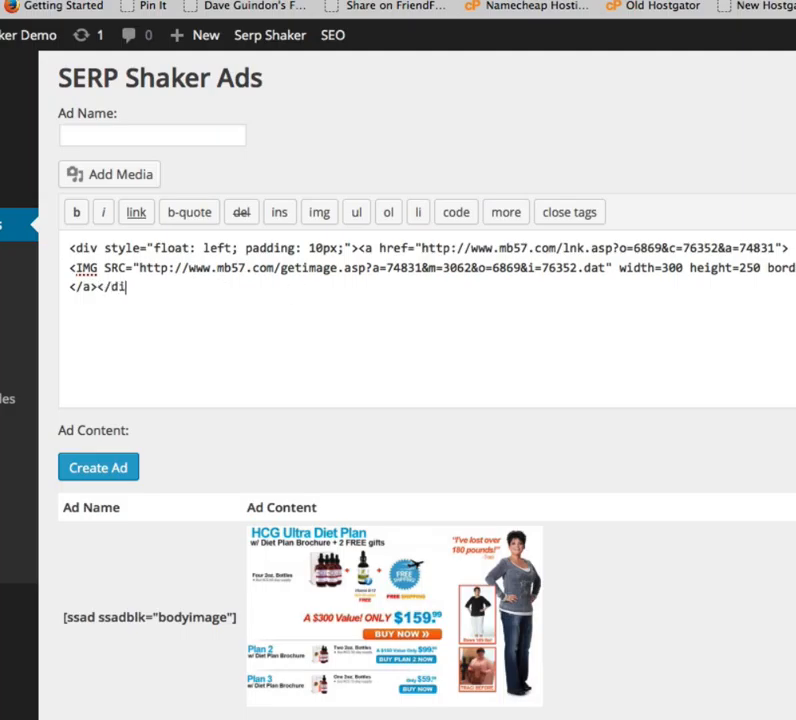
pyautogui.write('v>')
# Step: Name the ad maxbounty and create it
pyautogui.click(181, 135)
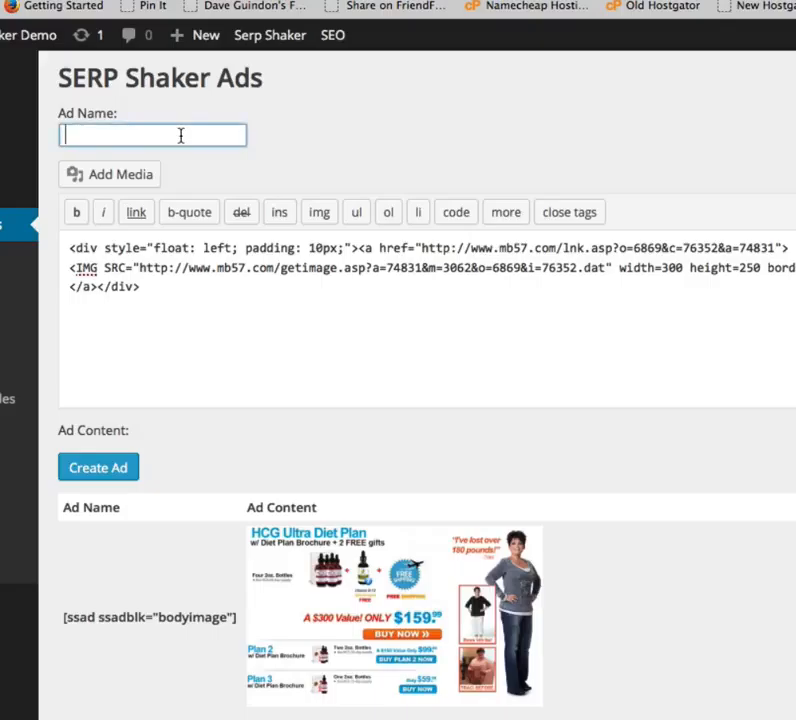
pyautogui.write('maxbounty')
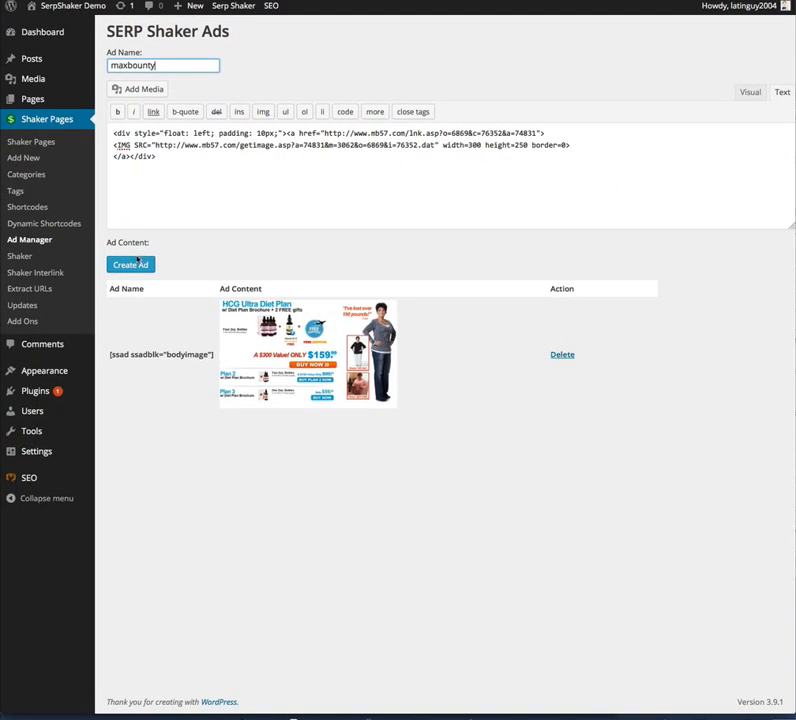
pyautogui.click(100, 469)
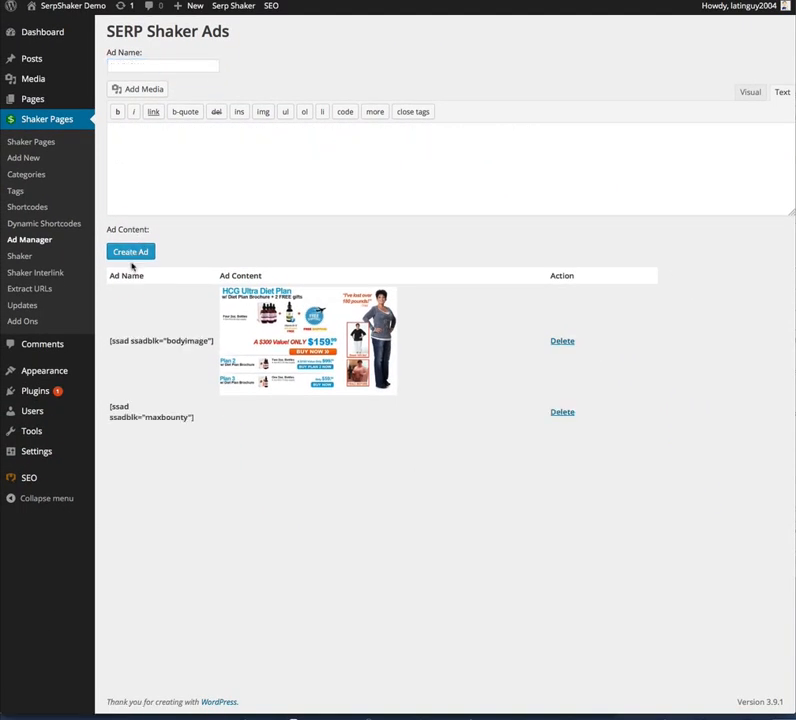